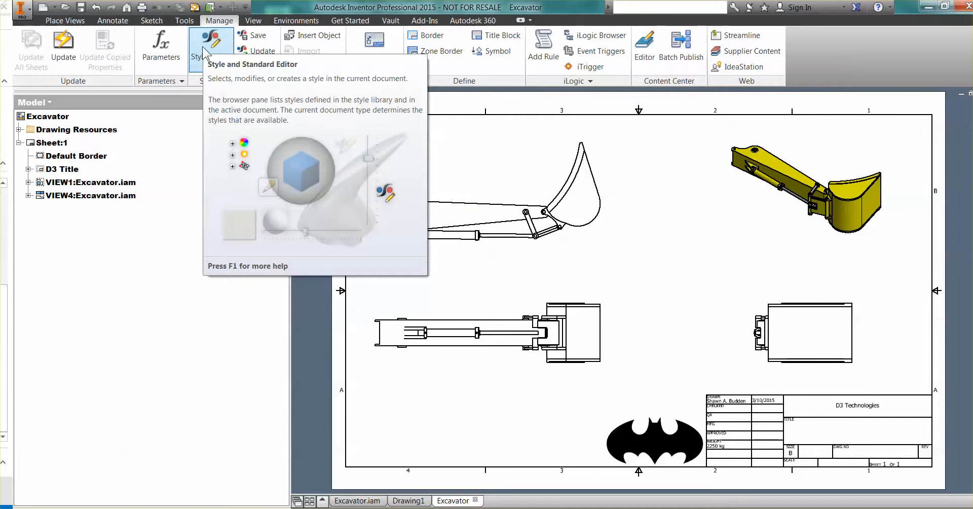
# - Open the Style and Standard Editor and review the general settings of the D3 Standard (ANSI) and Default Standard (ANSI) styles
pyautogui.click(205, 44)
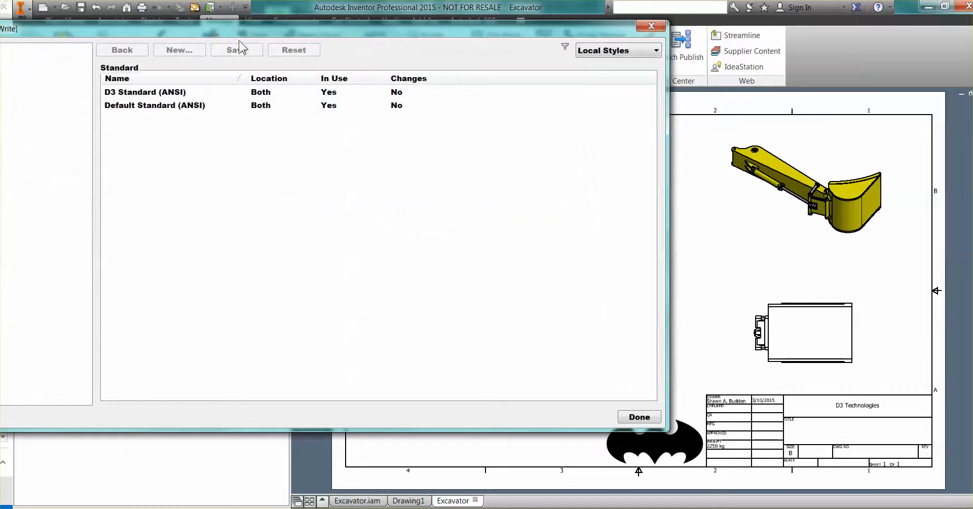
pyautogui.moveTo(223, 27)
pyautogui.mouseDown()
pyautogui.moveTo(291, 43)
pyautogui.moveTo(446, 41)
pyautogui.moveTo(436, 108)
pyautogui.moveTo(446, 306)
pyautogui.moveTo(437, 54)
pyautogui.moveTo(443, 328)
pyautogui.moveTo(443, 47)
pyautogui.mouseUp()
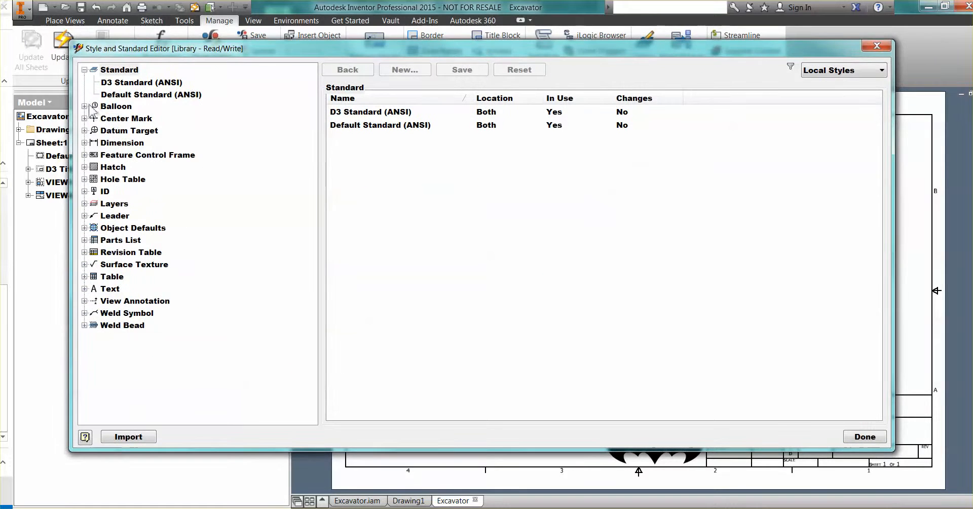
pyautogui.click(108, 72)
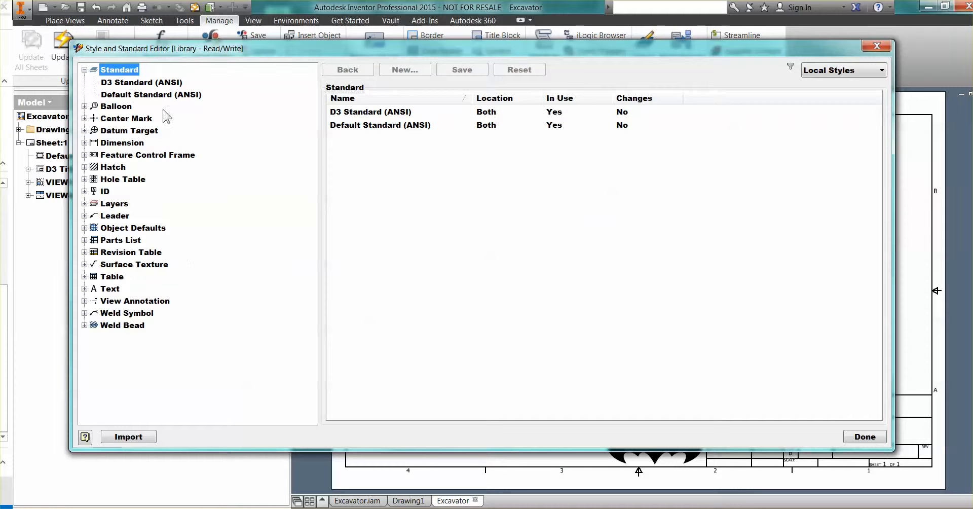
pyautogui.click(119, 81)
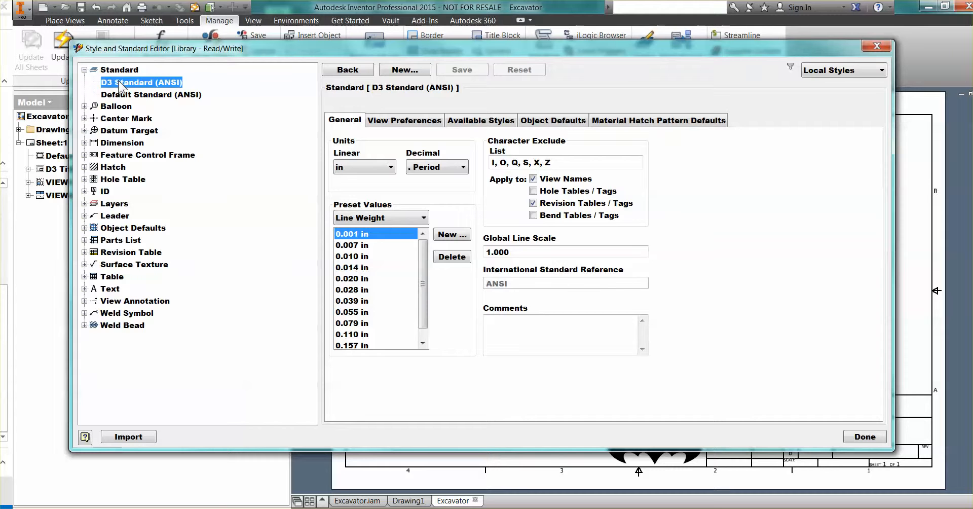
pyautogui.click(124, 95)
pyautogui.rightClick(123, 95)
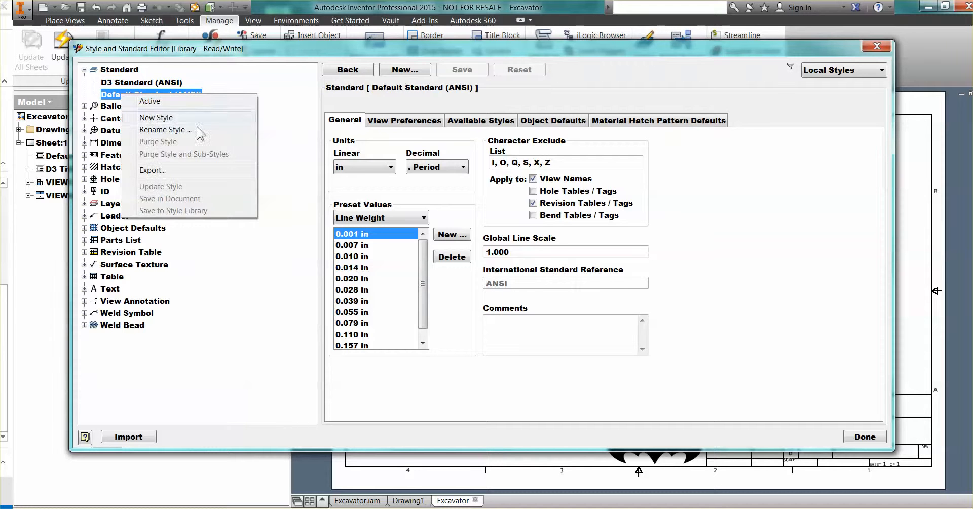
pyautogui.click(261, 82)
# - With all styles listed, create a standard from Default Standard (ANSI), named with a possessive first name plus "Standard (ANSI)", and return the filter to Local Styles
pyautogui.click(855, 82)
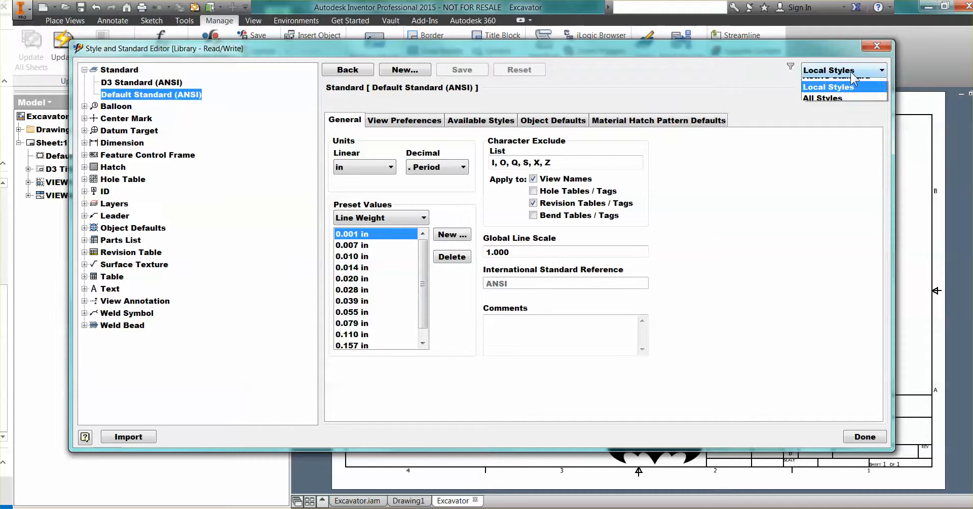
pyautogui.click(822, 103)
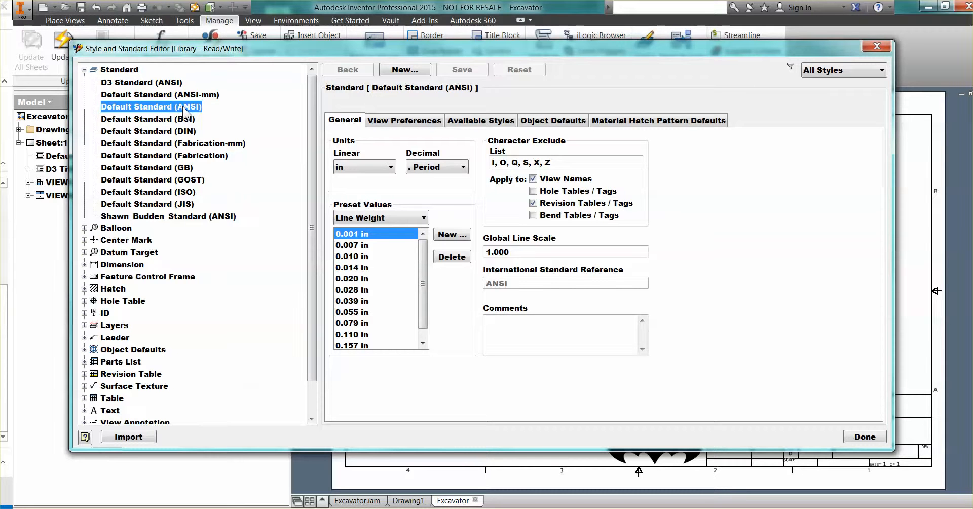
pyautogui.rightClick(163, 106)
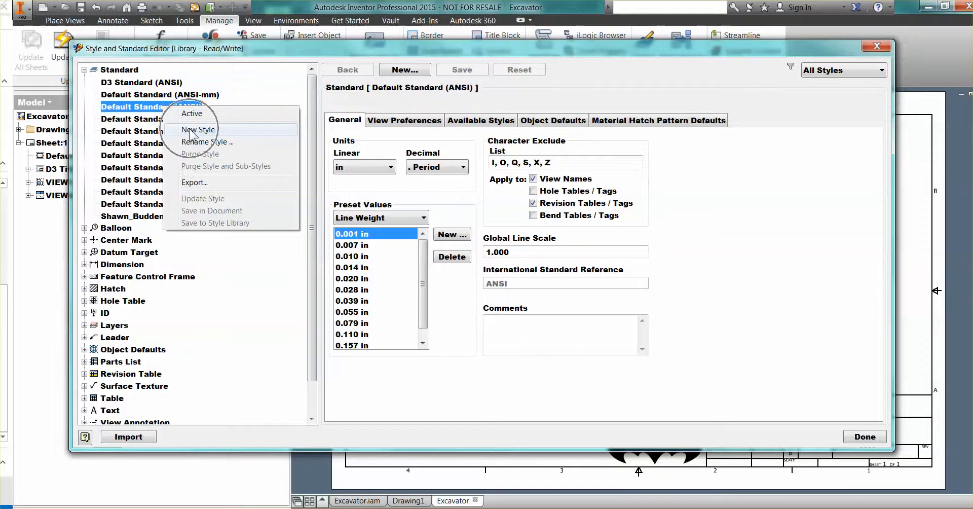
pyautogui.click(190, 131)
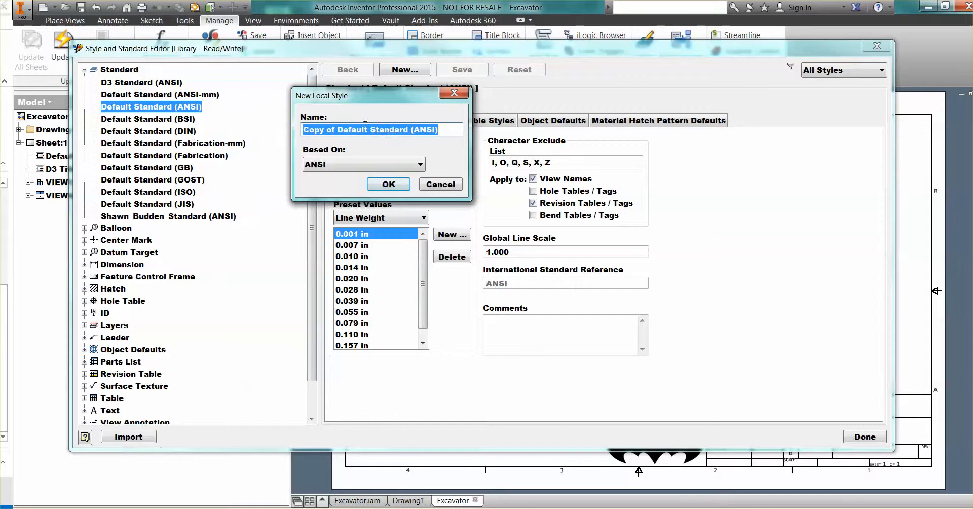
pyautogui.moveTo(372, 131); pyautogui.dragTo(280, 127)
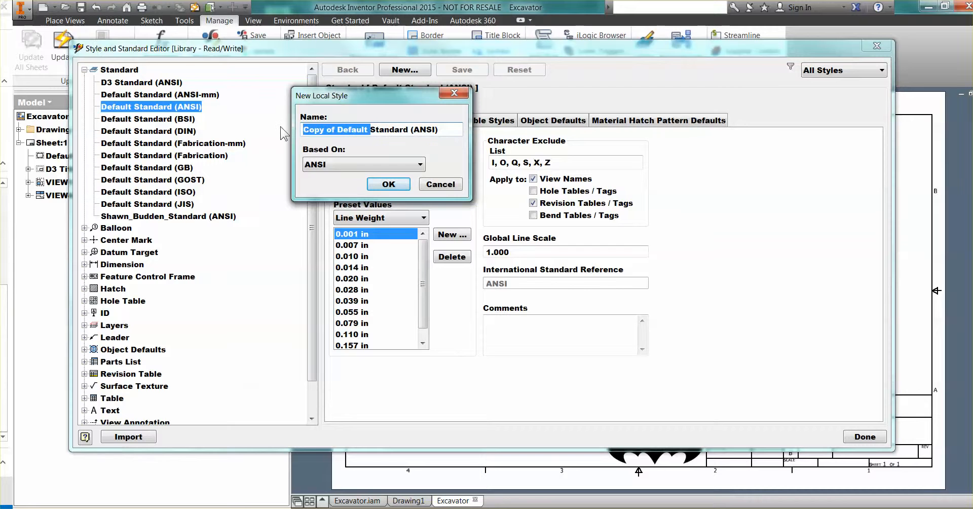
pyautogui.write('Stuar')
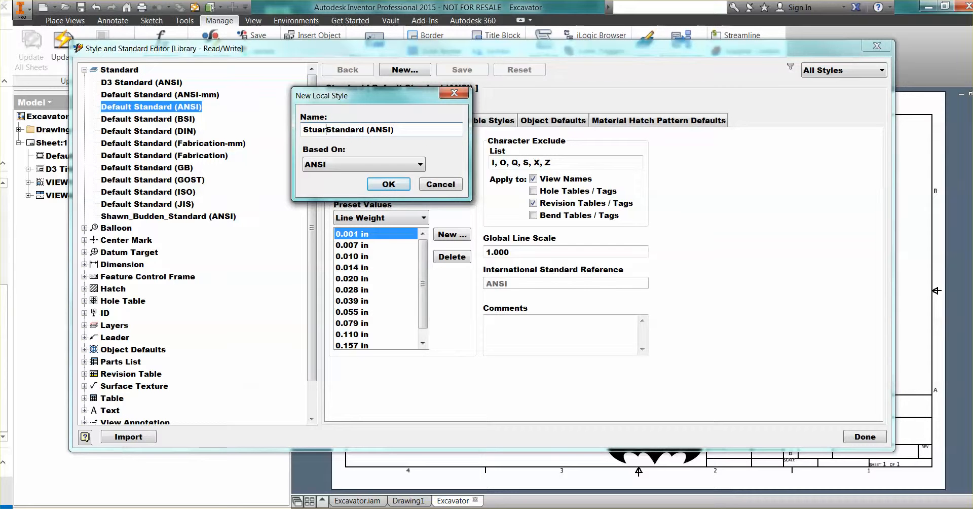
pyautogui.write("t's")
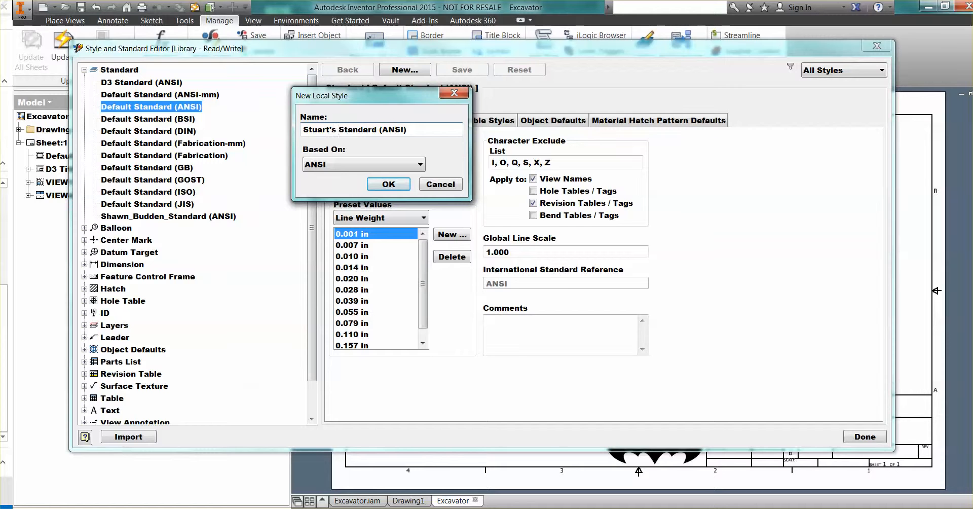
pyautogui.click(391, 184)
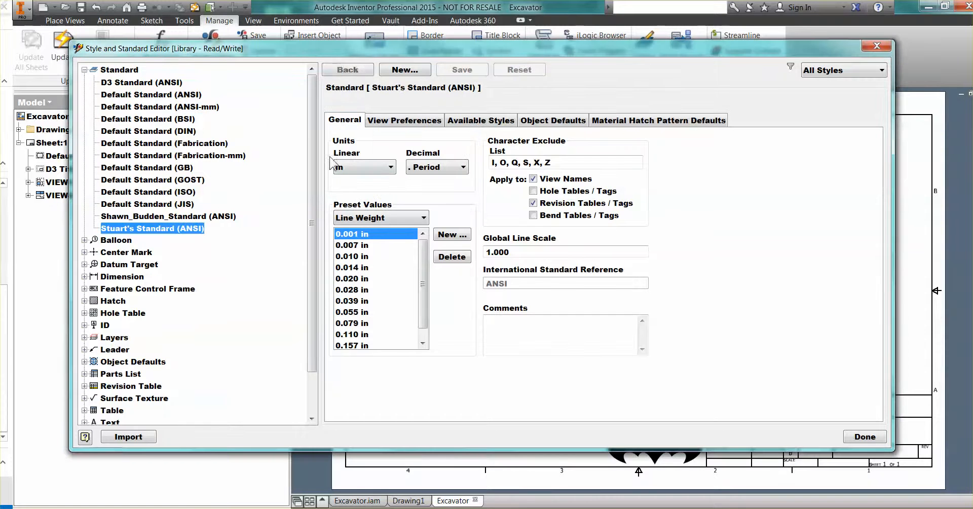
pyautogui.click(831, 71)
pyautogui.click(829, 98)
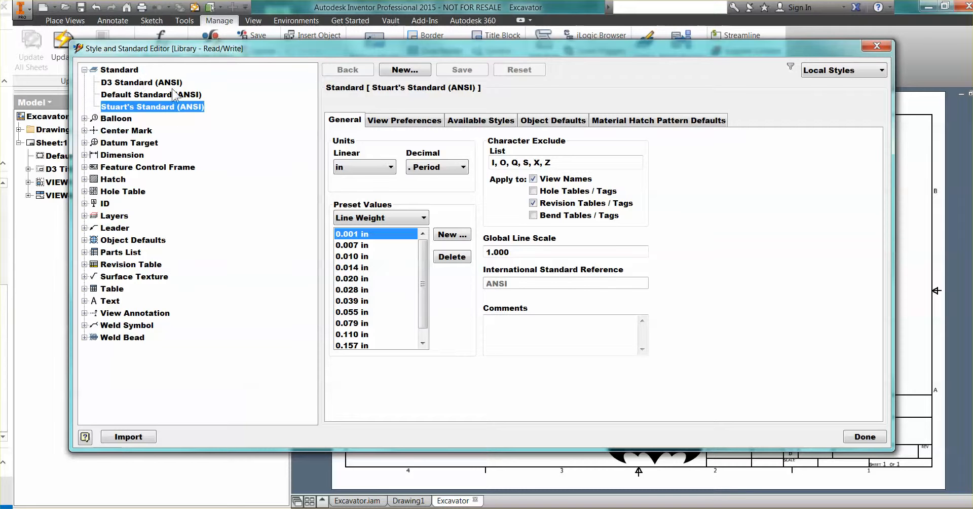
# - Create a dimension style from Default - Fraction (ANSI), replacing "Default" in its name with the possessive first name and keeping it added to the standard
pyautogui.click(85, 155)
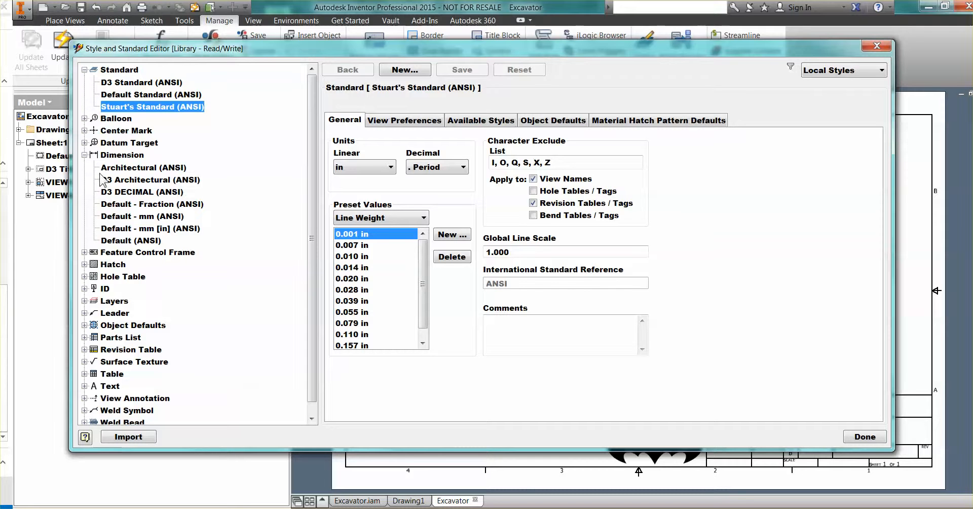
pyautogui.click(121, 204)
pyautogui.rightClick(121, 204)
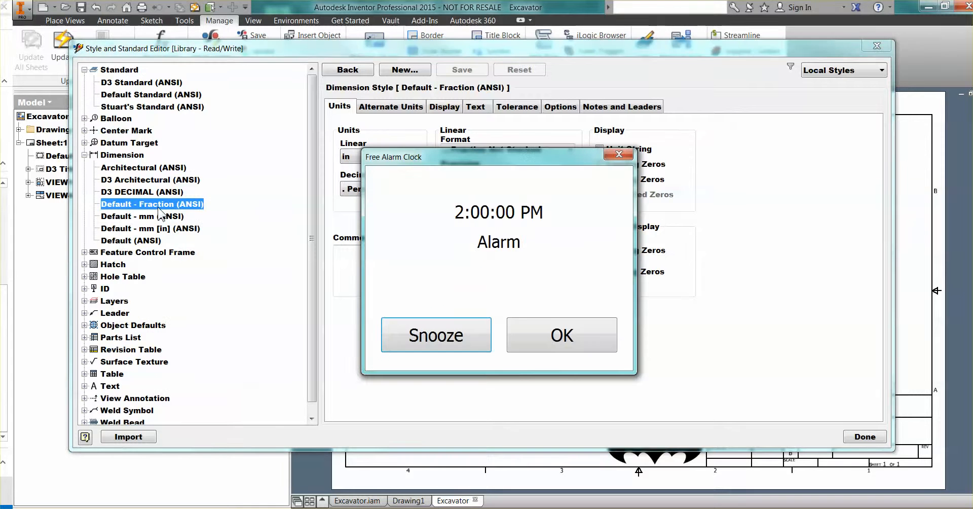
pyautogui.click(561, 334)
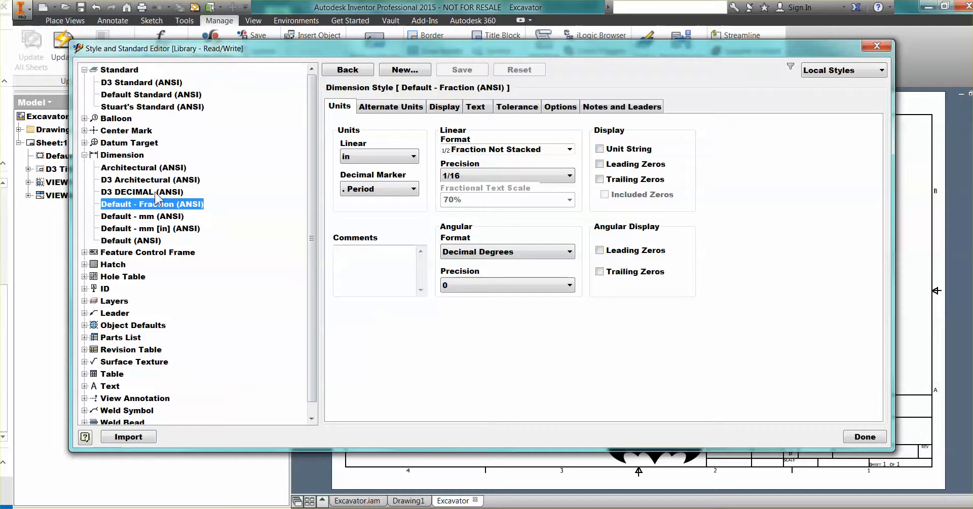
pyautogui.rightClick(148, 205)
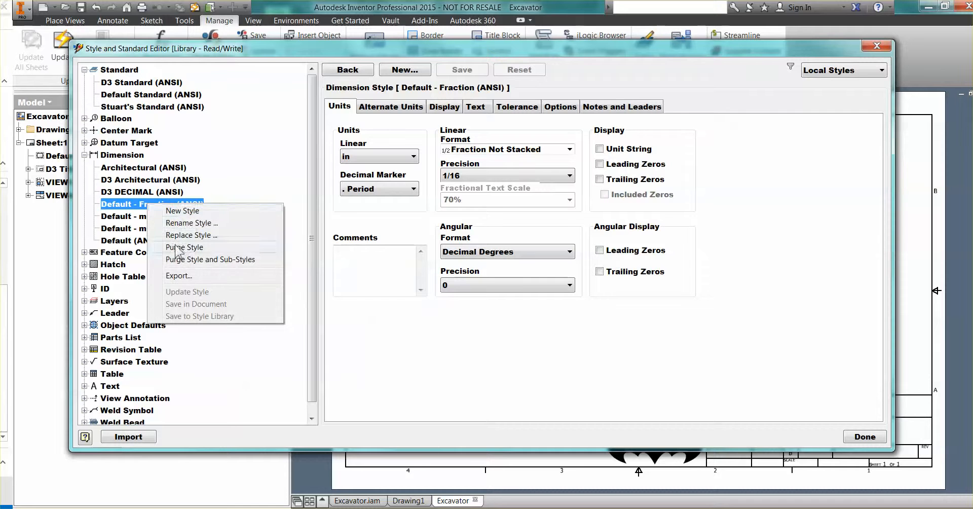
pyautogui.click(183, 210)
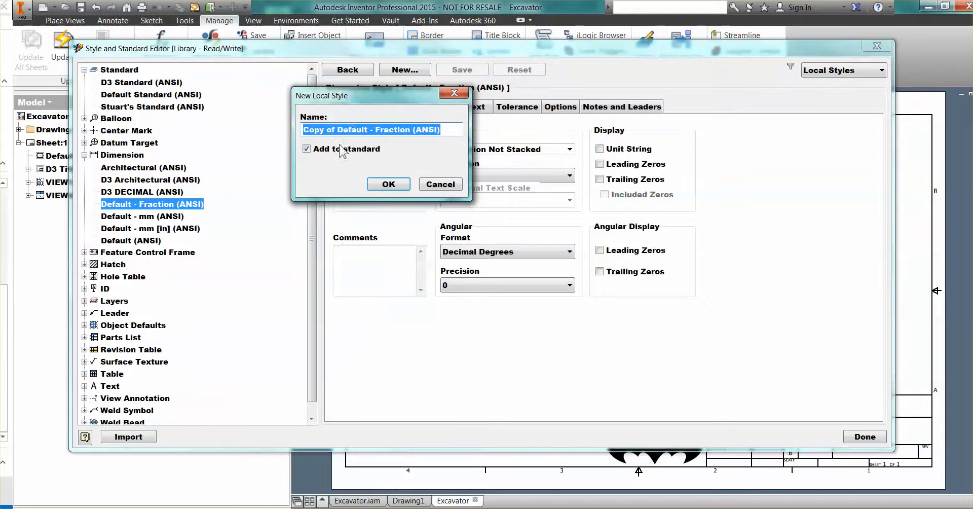
pyautogui.moveTo(368, 129); pyautogui.dragTo(248, 122)
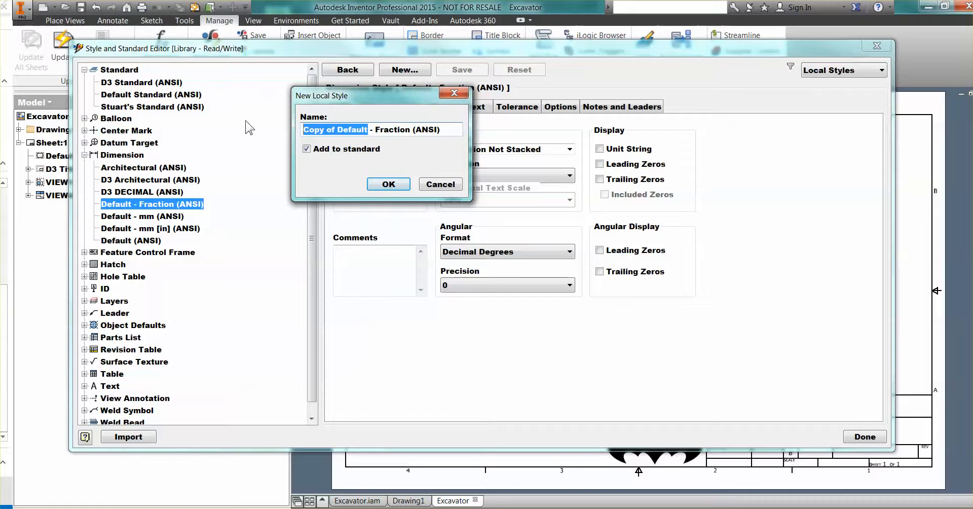
pyautogui.write('Stuart')
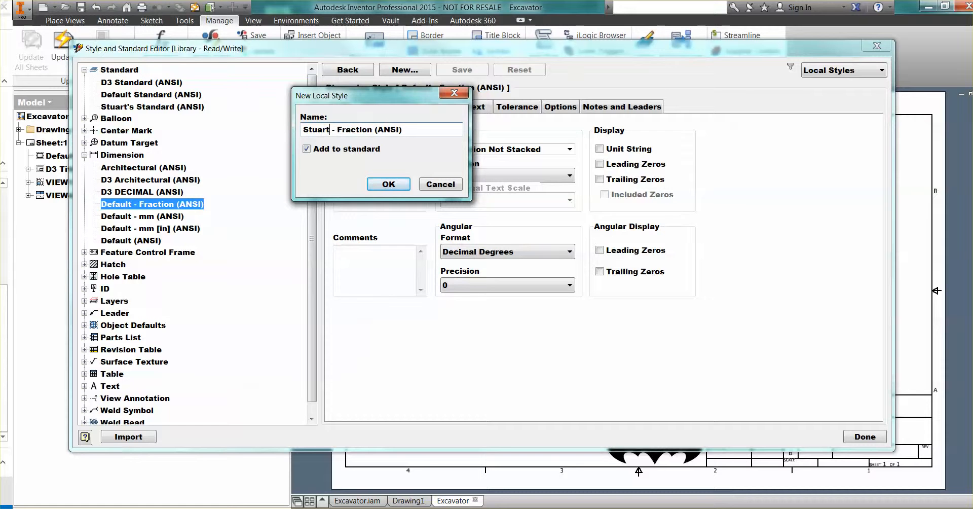
pyautogui.write("'s")
pyautogui.click(388, 184)
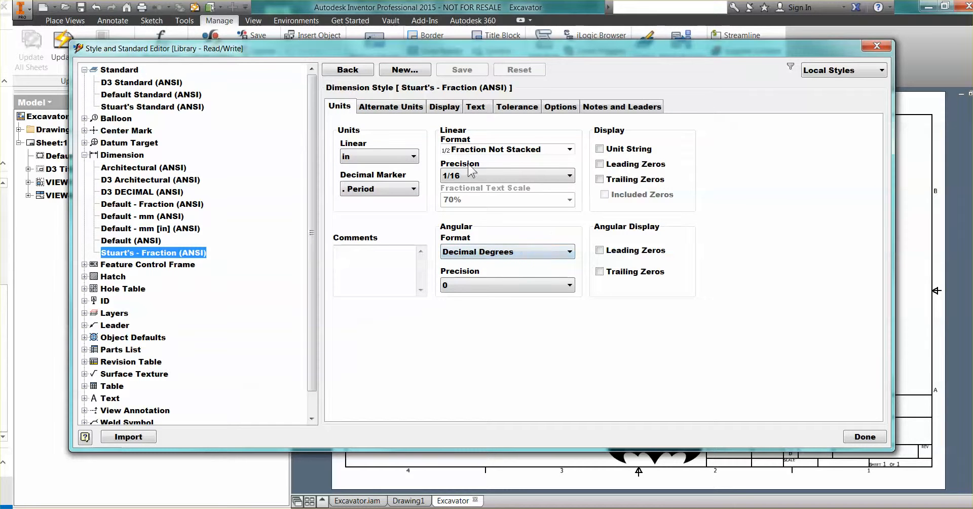
# - Set the new fraction dimension style's linear precision to 1/32 and primary text style to D3 DIMENSION Text (ANSI), and save it
pyautogui.click(556, 181)
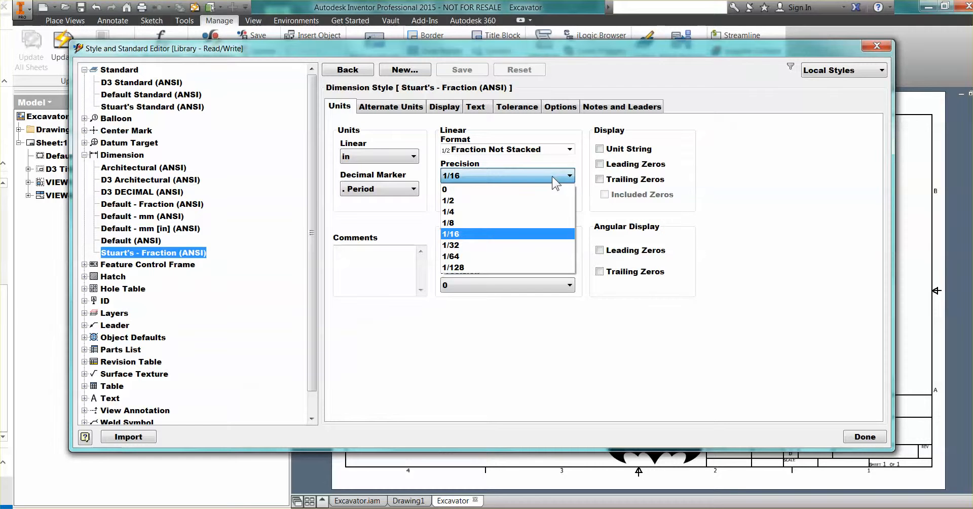
pyautogui.click(459, 245)
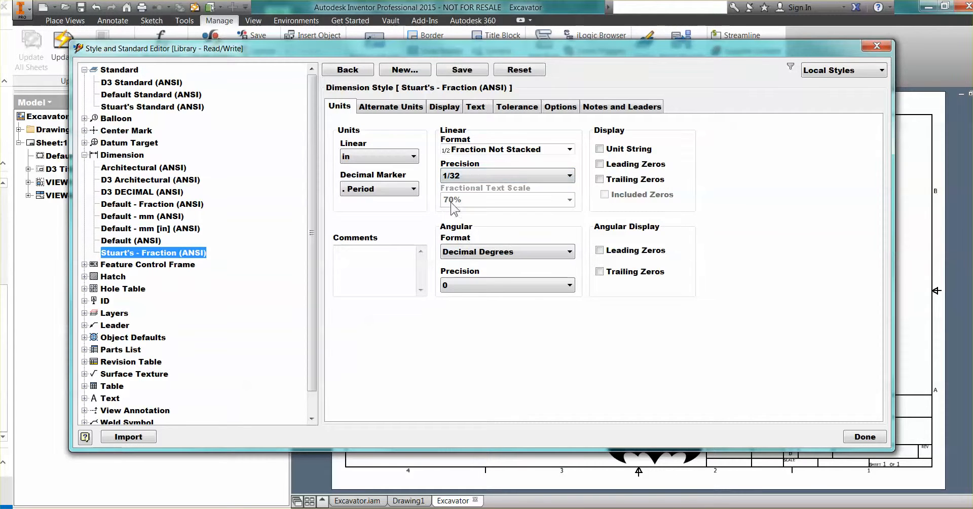
pyautogui.click(475, 107)
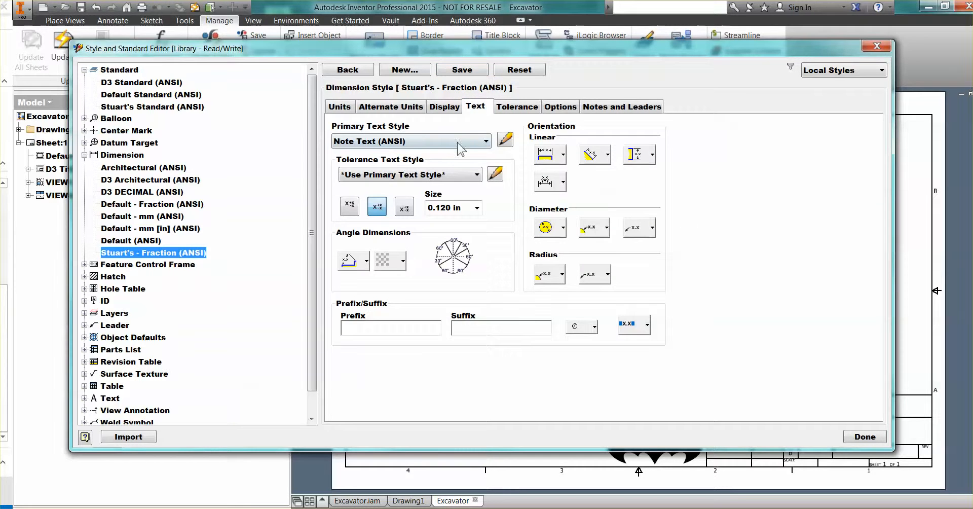
pyautogui.click(485, 141)
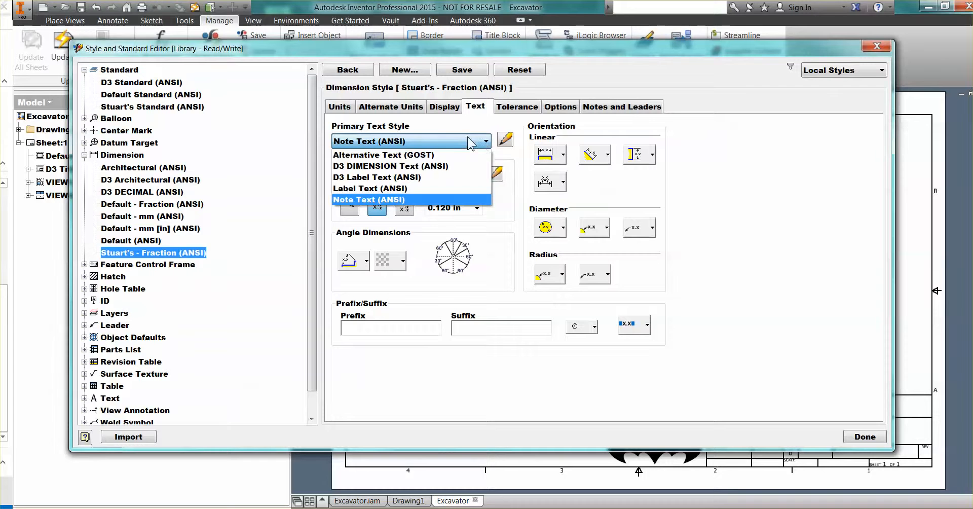
pyautogui.click(380, 165)
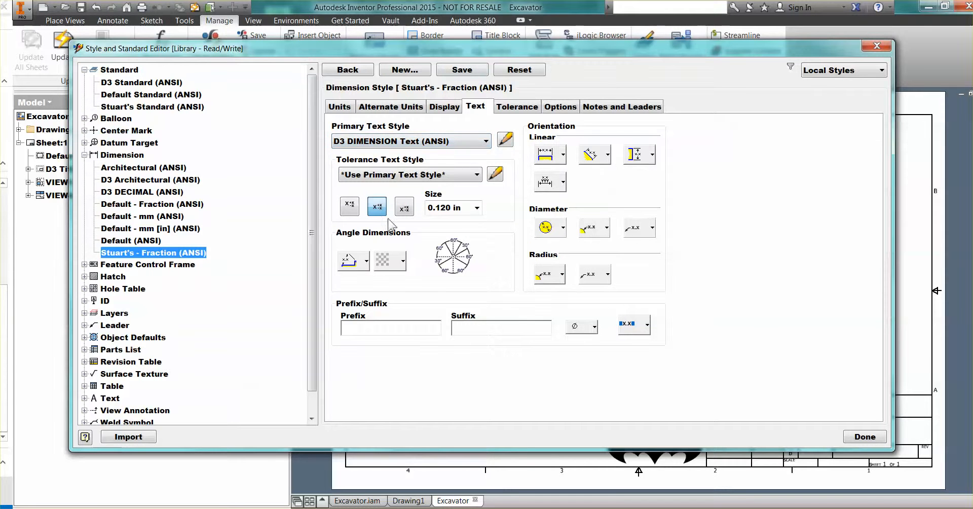
pyautogui.click(460, 71)
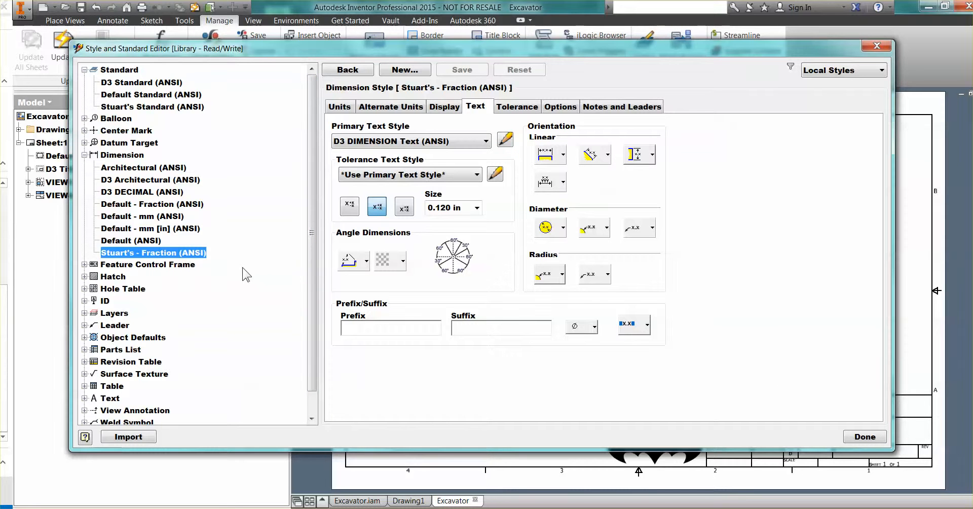
# - Create an object defaults style from Object Defaults (ANSI), replacing "Copy of" in its name with the possessive first name and keeping it added to the standard
pyautogui.click(84, 337)
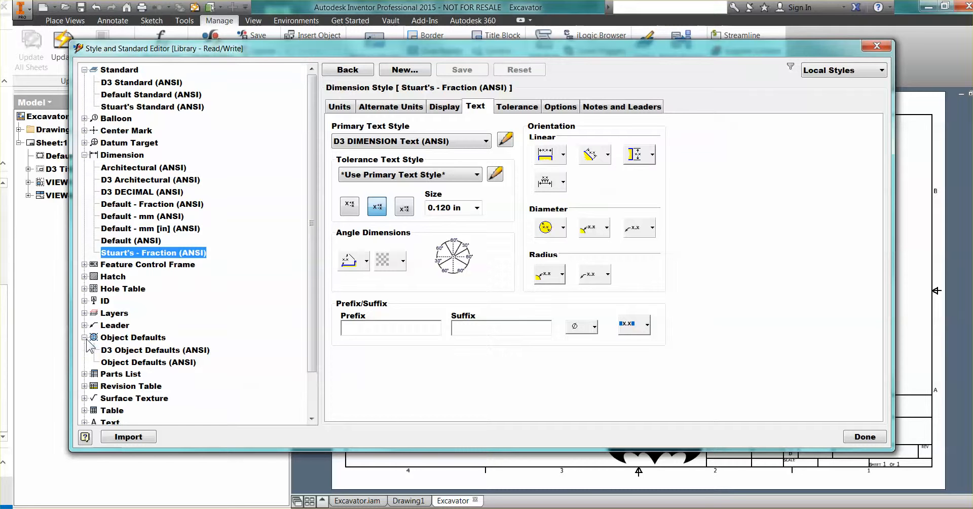
pyautogui.click(107, 338)
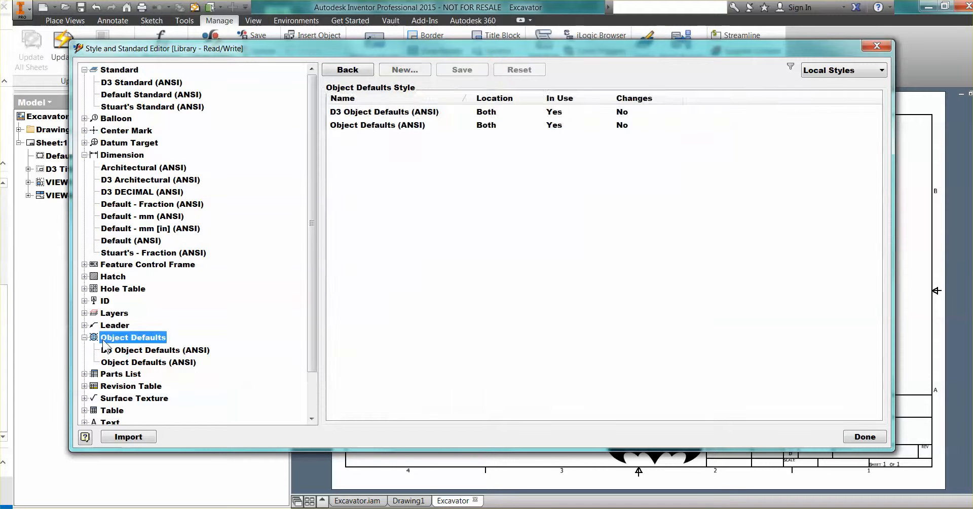
pyautogui.click(117, 350)
pyautogui.click(113, 342)
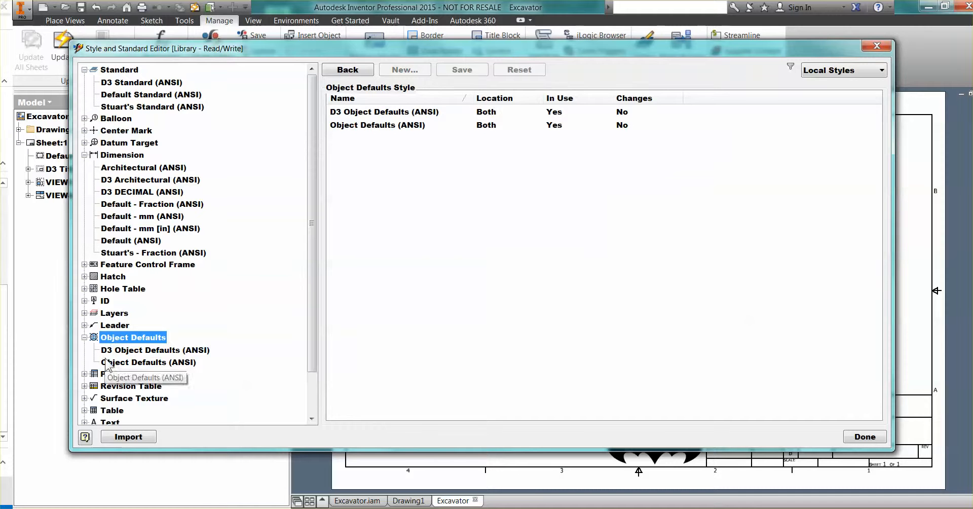
pyautogui.click(106, 362)
pyautogui.rightClick(106, 362)
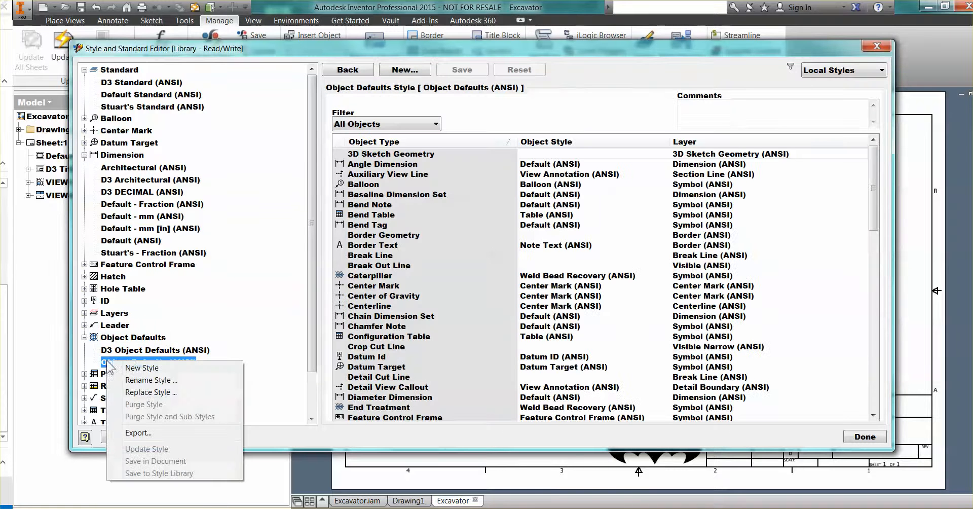
pyautogui.click(139, 368)
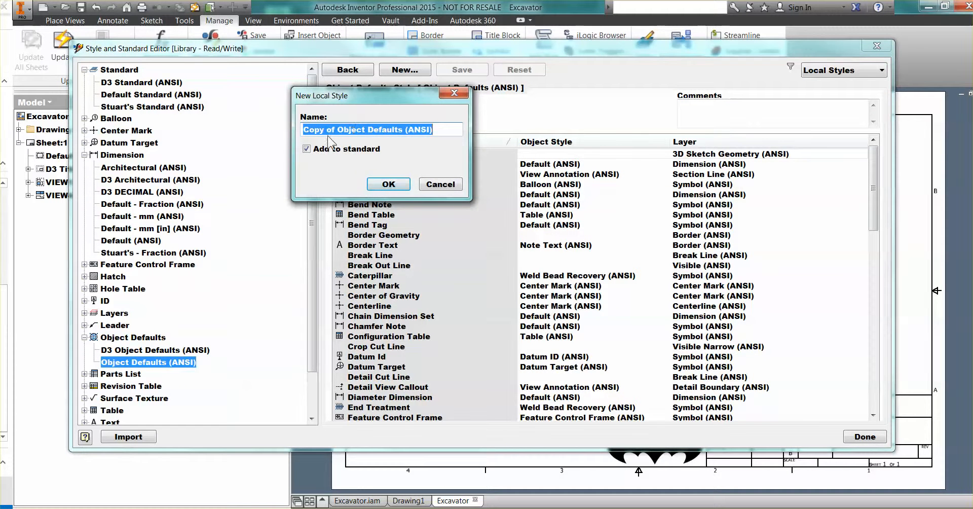
pyautogui.moveTo(338, 130); pyautogui.dragTo(281, 140)
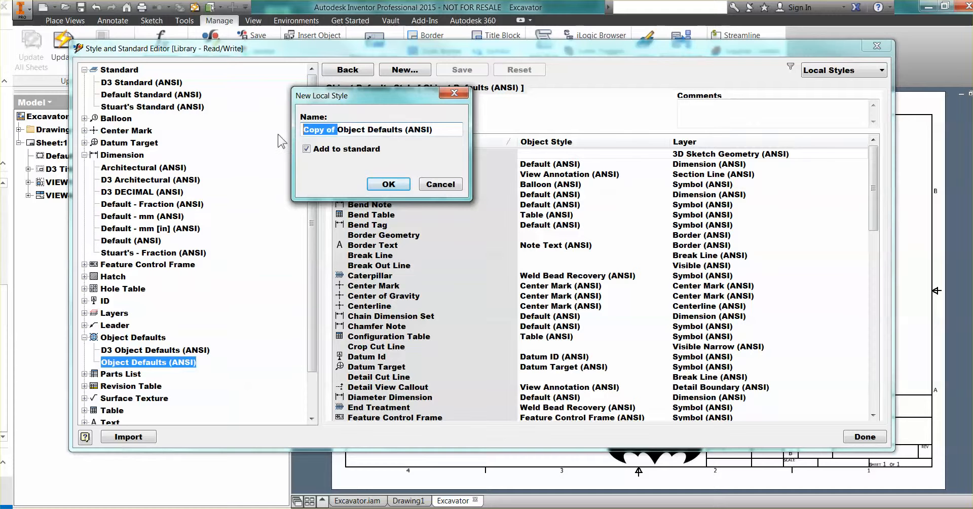
pyautogui.write("Stuart'")
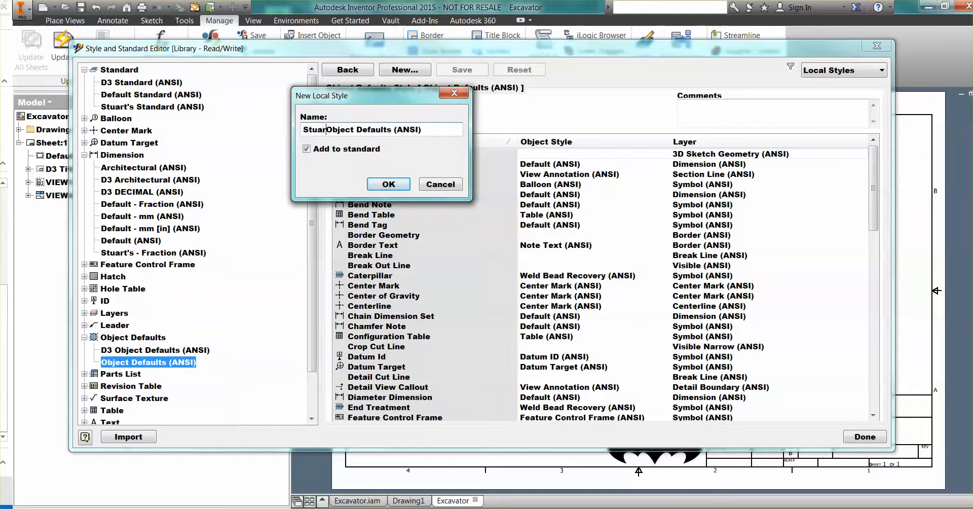
pyautogui.write('s')
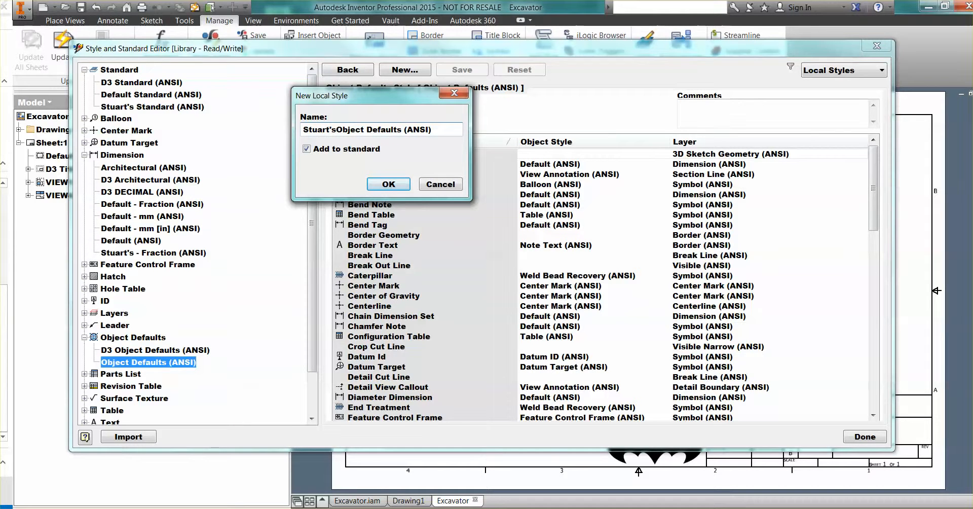
pyautogui.click(385, 184)
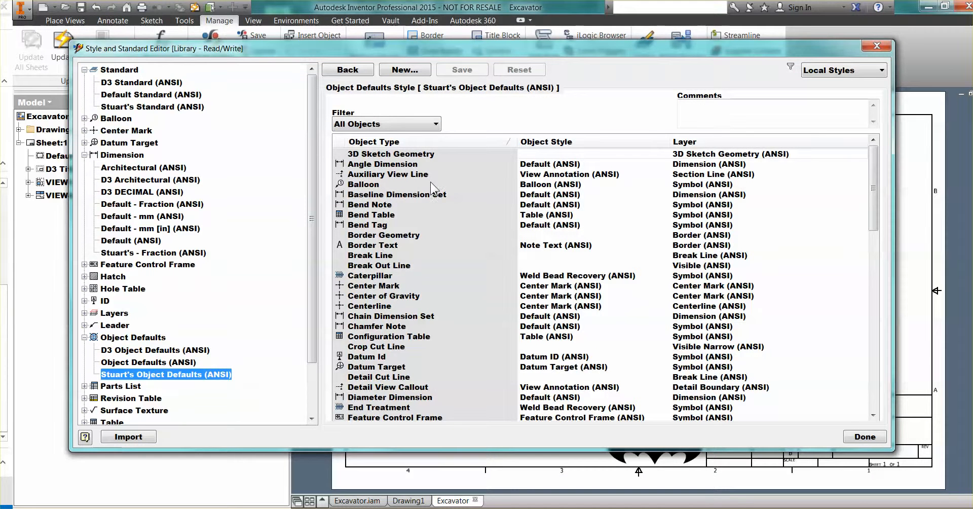
# - In the new object defaults style, assign the custom fraction dimension style to Baseline Dimension Set and save the style
pyautogui.click(409, 195)
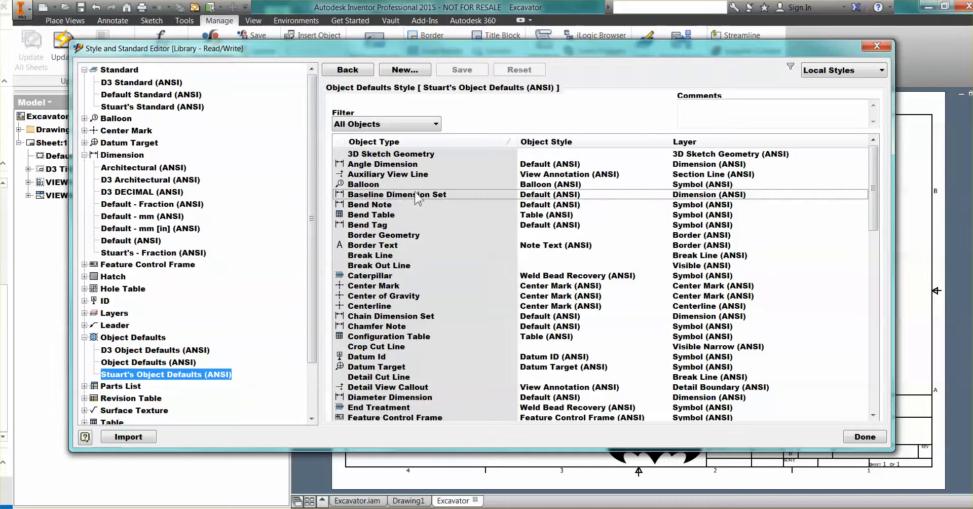
pyautogui.click(616, 196)
pyautogui.click(662, 198)
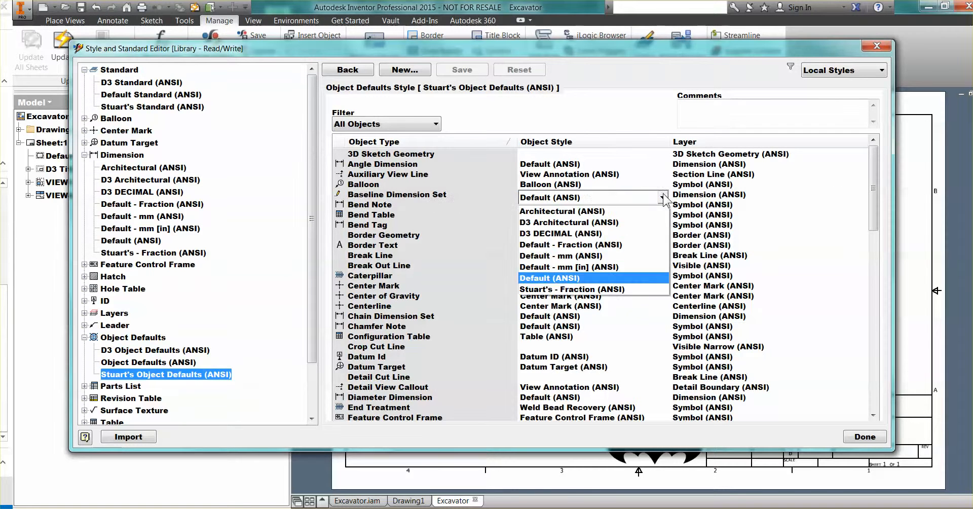
pyautogui.click(558, 289)
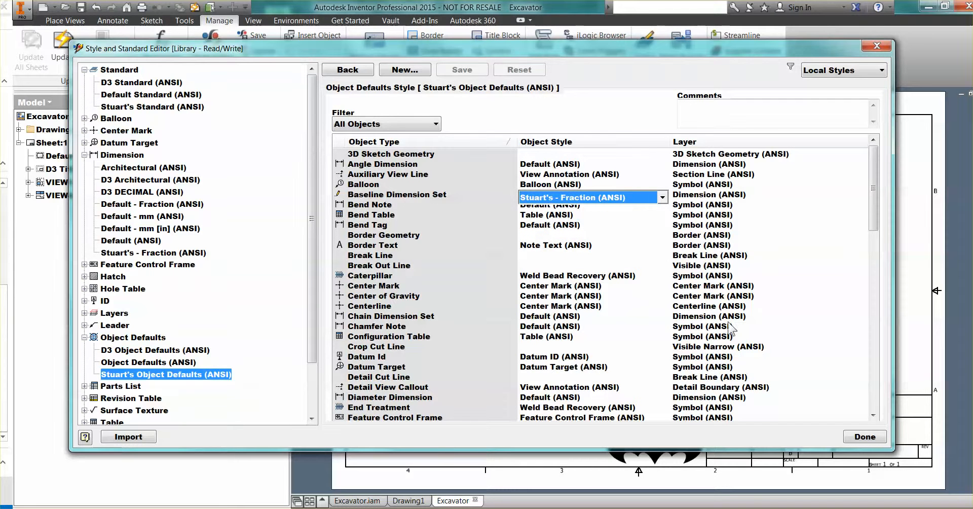
pyautogui.click(409, 247)
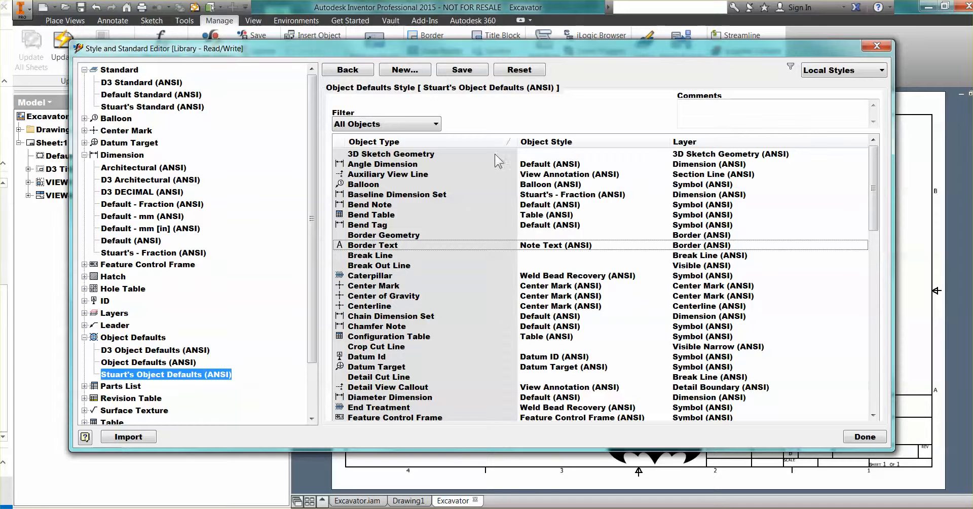
pyautogui.click(464, 70)
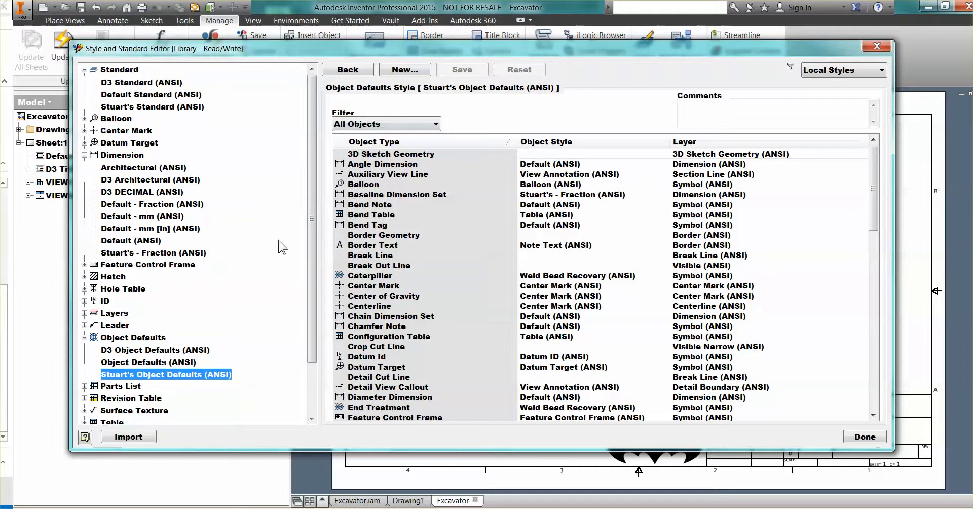
# - Review the layer styles, including the Hatch (ANSI) layer
pyautogui.moveTo(313, 211); pyautogui.dragTo(310, 274)
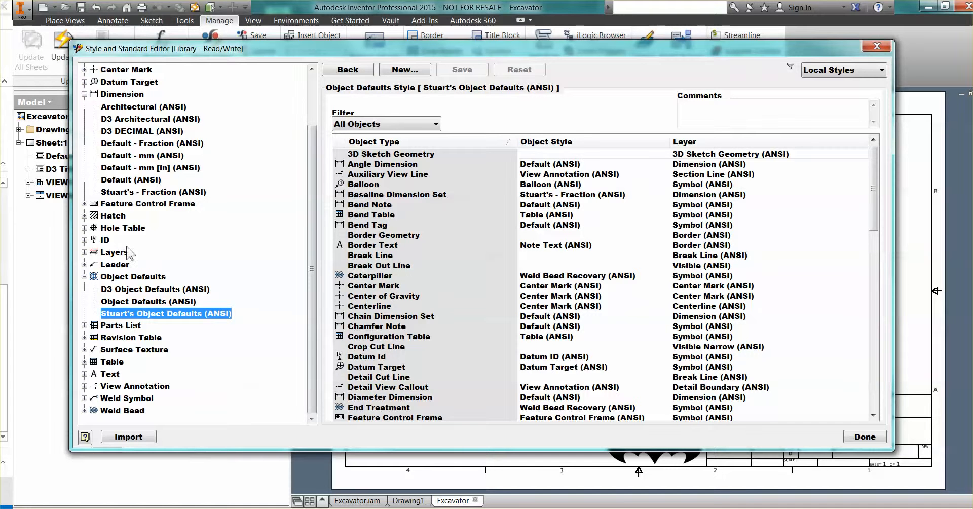
pyautogui.click(85, 252)
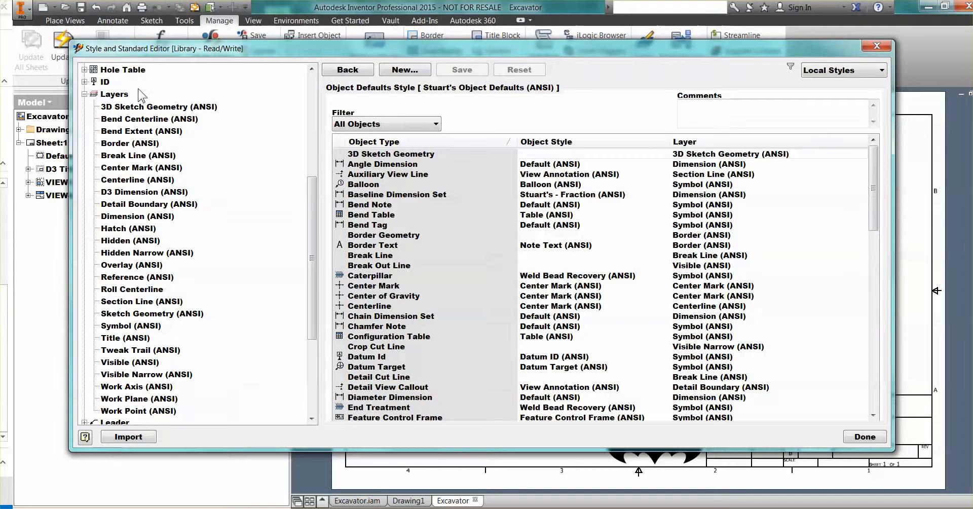
pyautogui.click(116, 229)
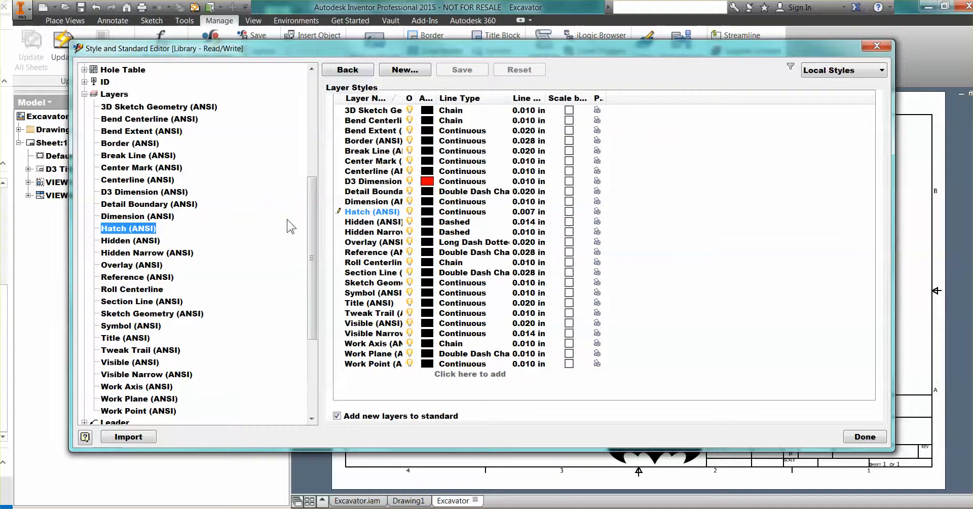
pyautogui.moveTo(311, 231); pyautogui.dragTo(323, 120)
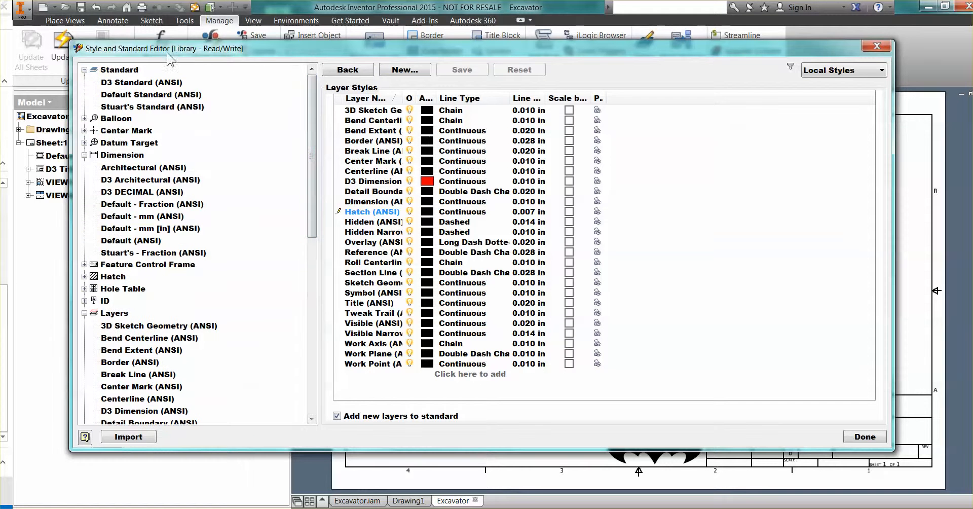
# - Make the custom object defaults style active in the custom ANSI standard, saving the edits and closing the style editor
pyautogui.click(142, 107)
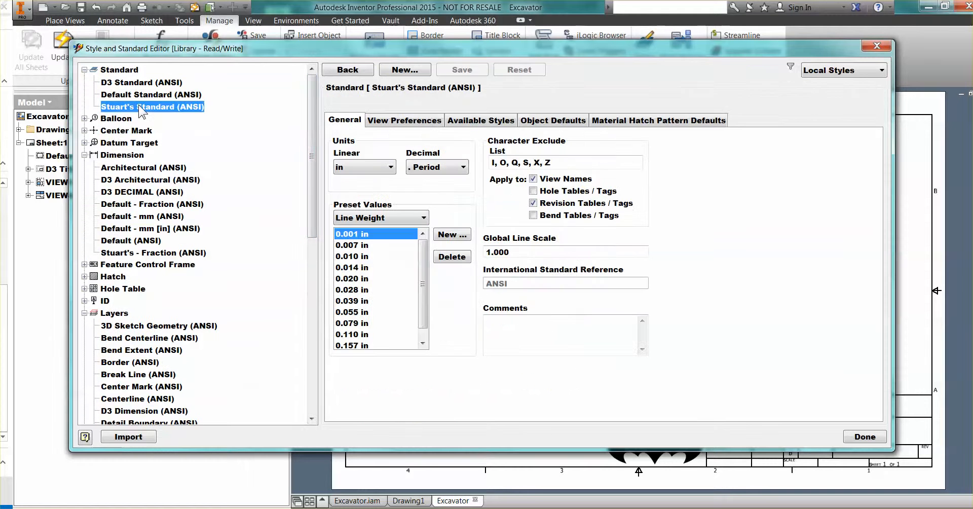
pyautogui.click(540, 122)
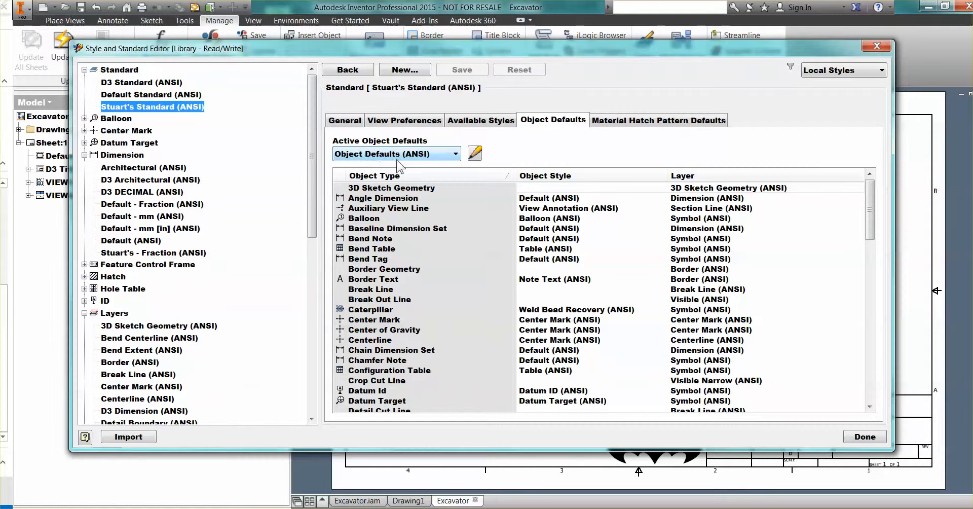
pyautogui.click(455, 154)
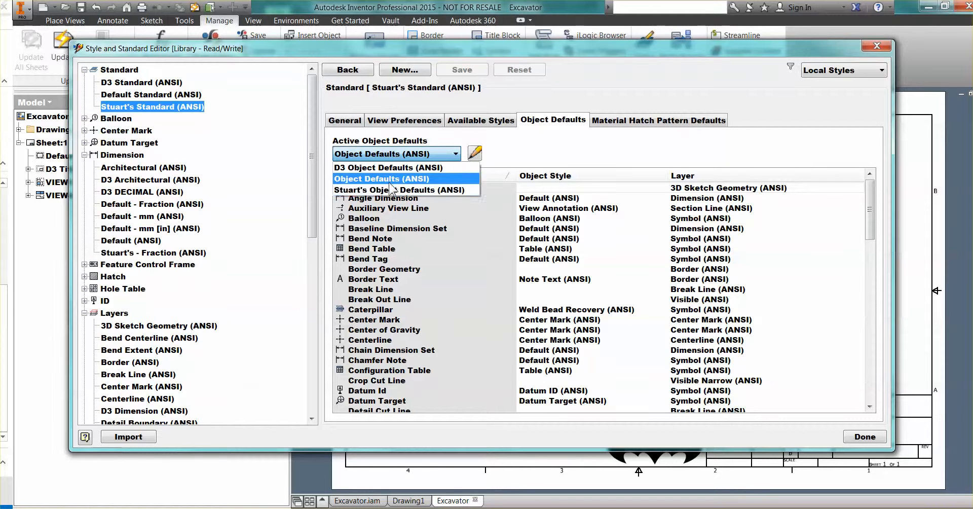
pyautogui.click(396, 190)
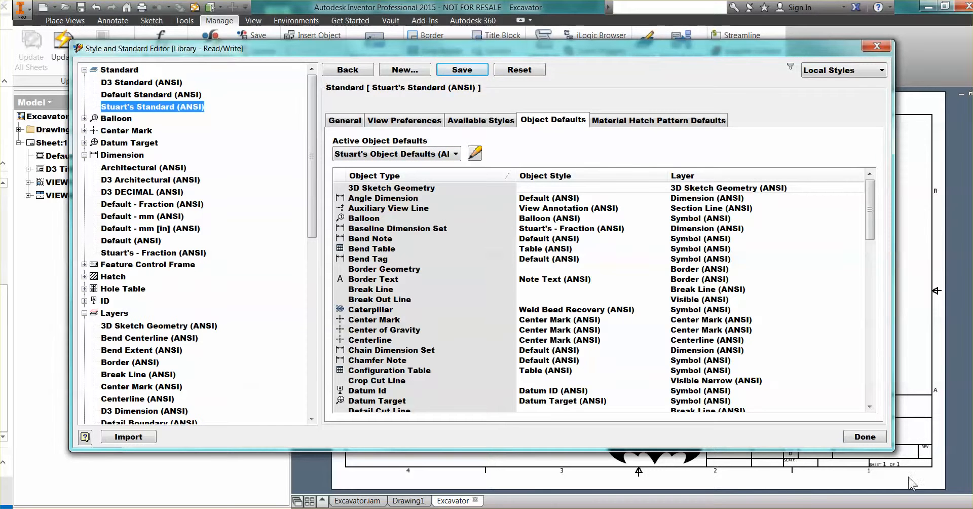
pyautogui.click(863, 436)
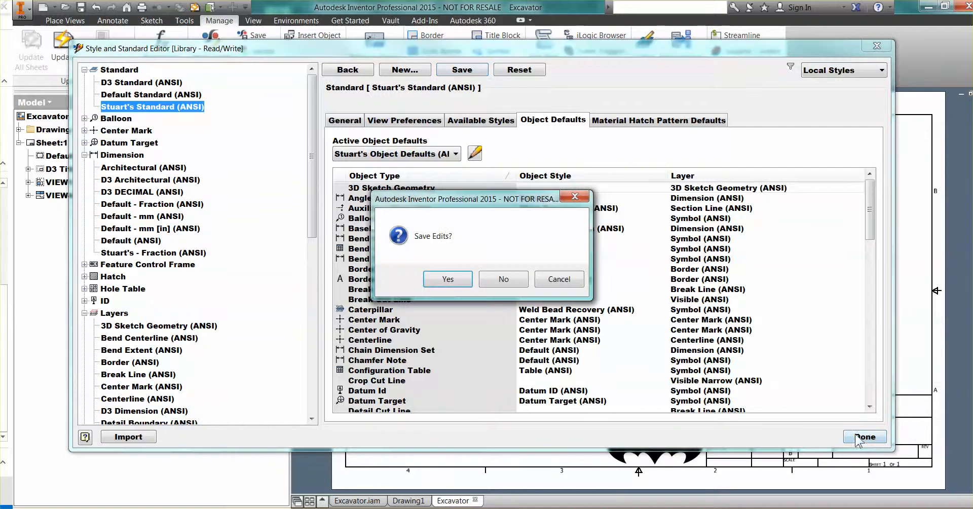
pyautogui.click(448, 280)
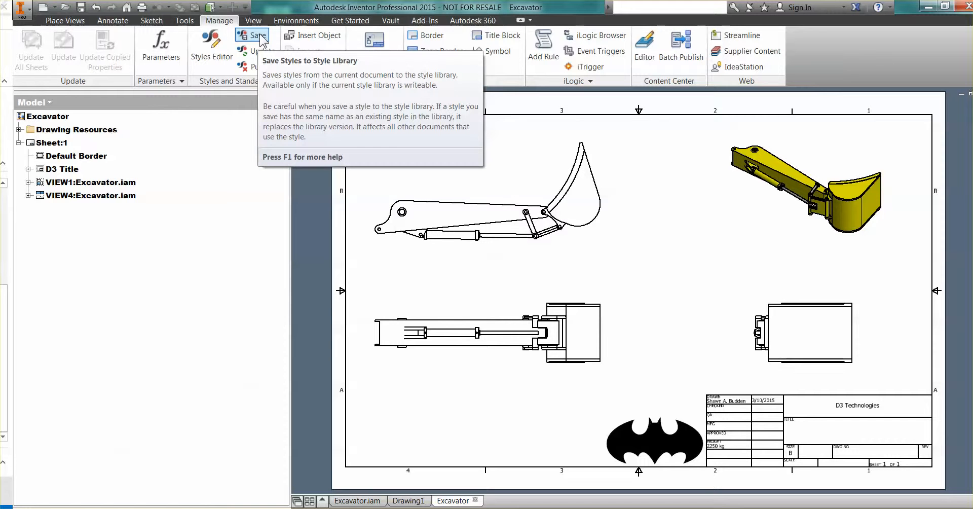
# - Close the Excavator drawing and Drawing1 without saving changes, and close the Excavator.iam assembly
pyautogui.click(972, 93)
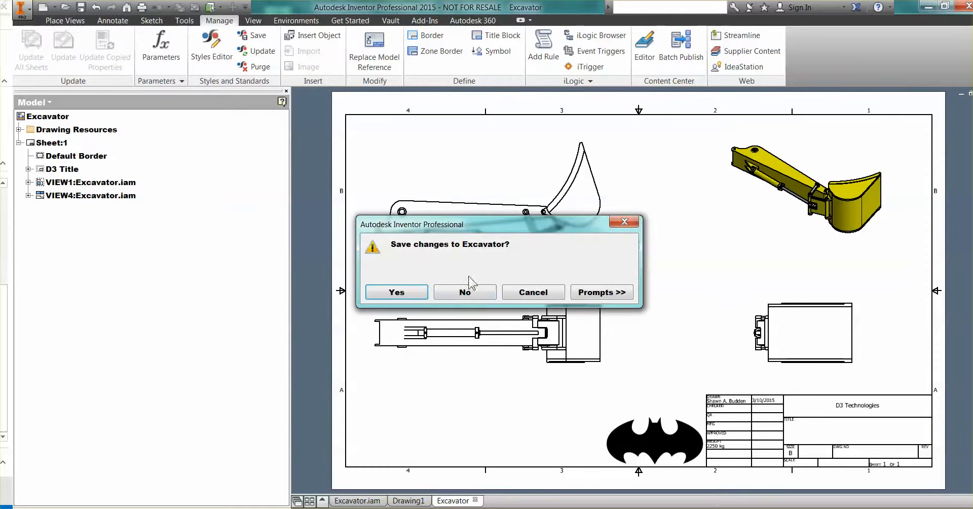
pyautogui.click(463, 293)
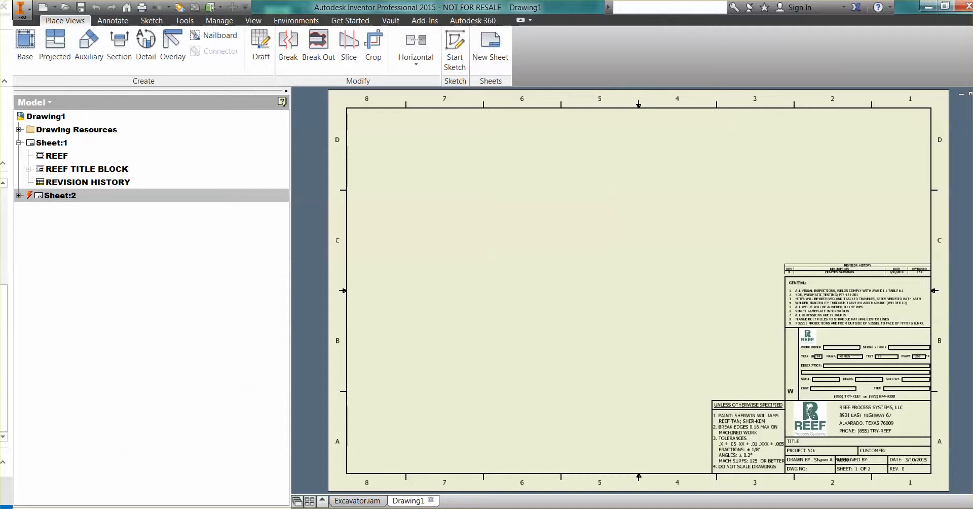
pyautogui.click(972, 94)
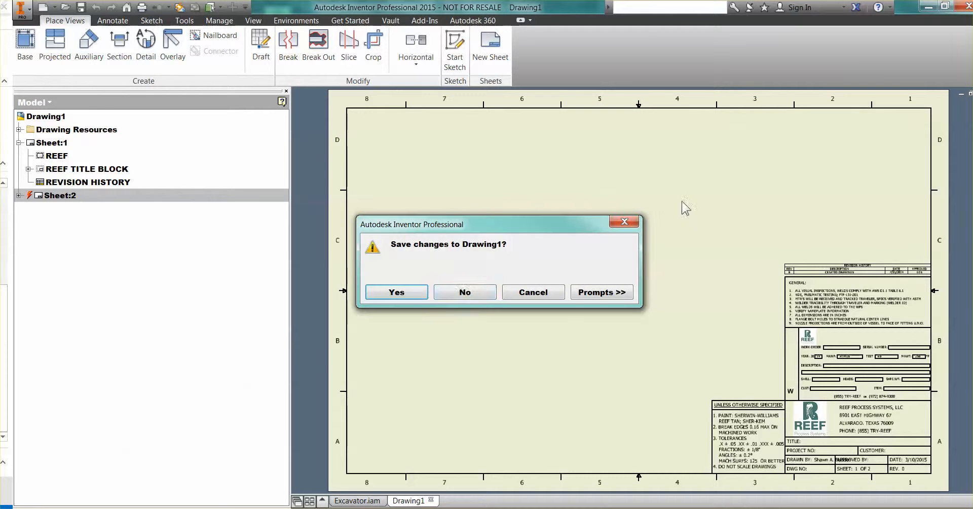
pyautogui.click(462, 293)
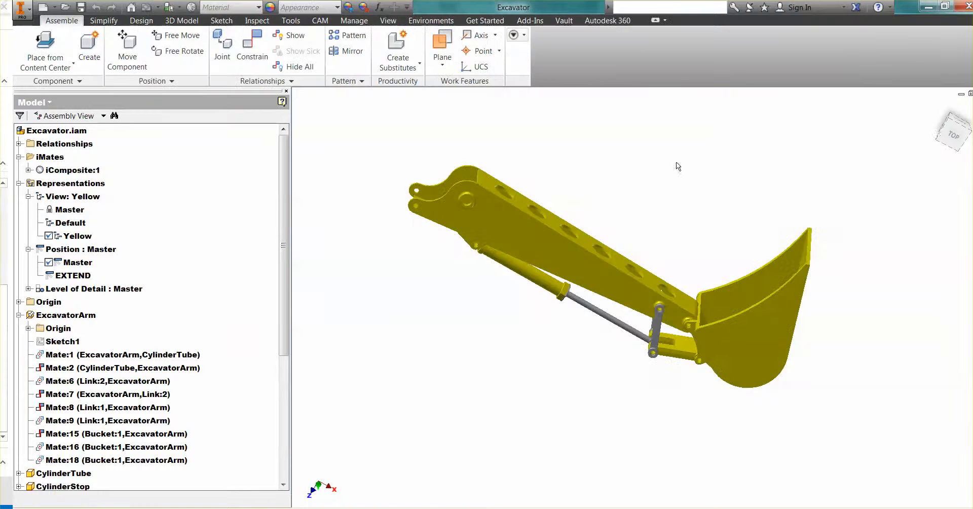
pyautogui.click(972, 94)
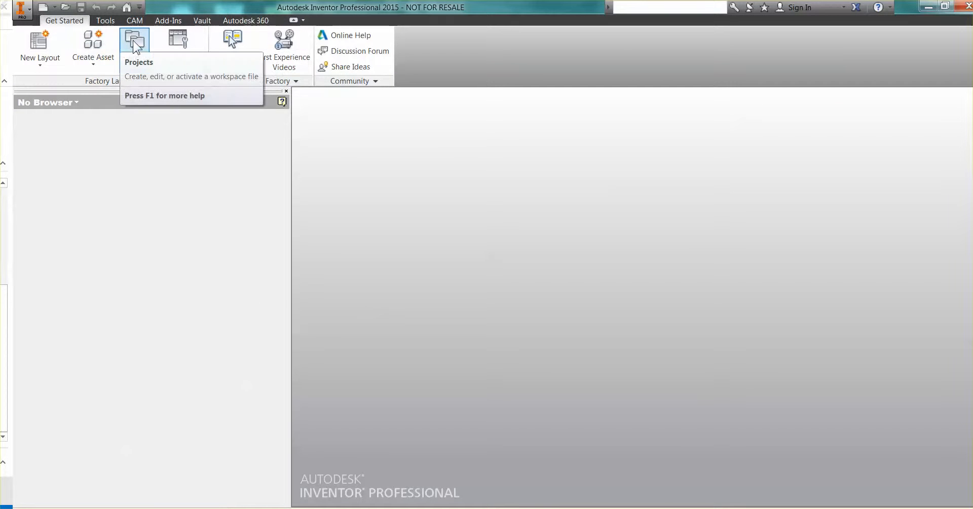
# - Check the Use Style Library access options of the Excavator project and close the project settings
pyautogui.click(133, 42)
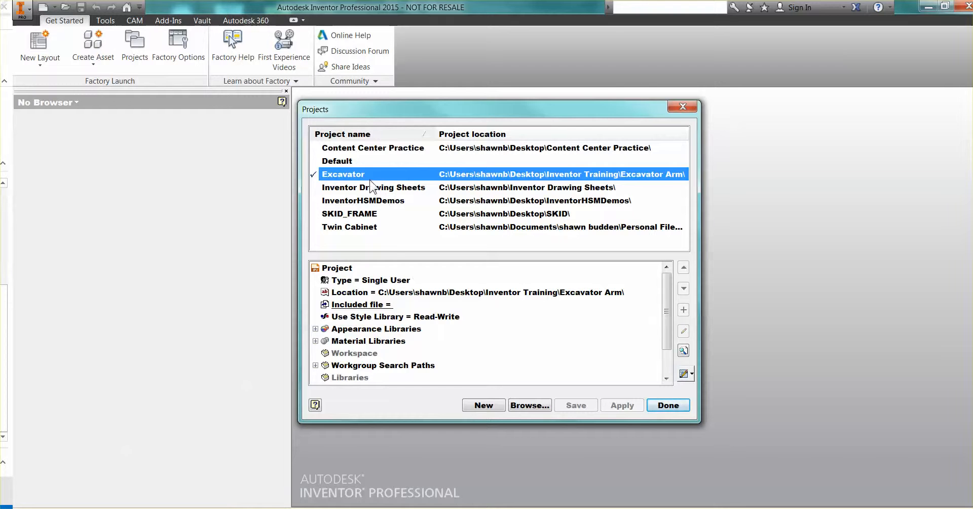
pyautogui.click(426, 316)
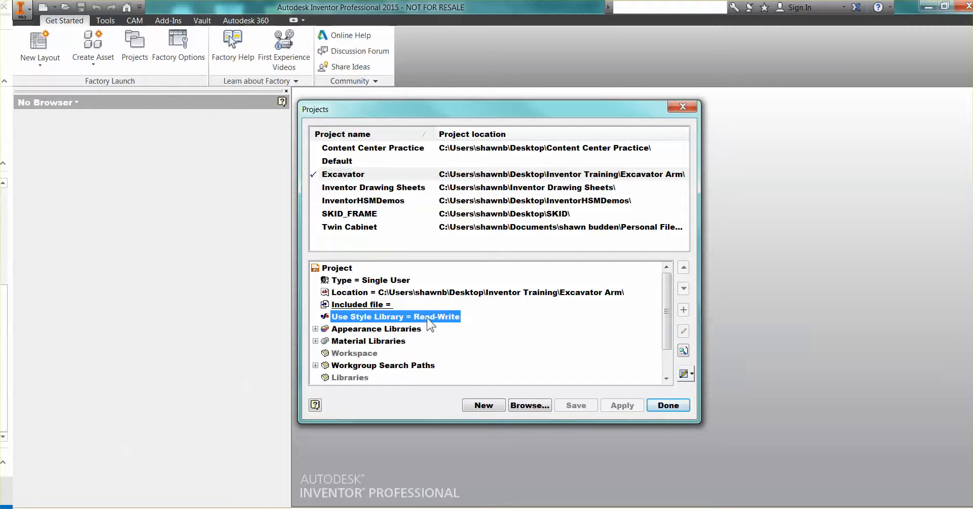
pyautogui.click(427, 317)
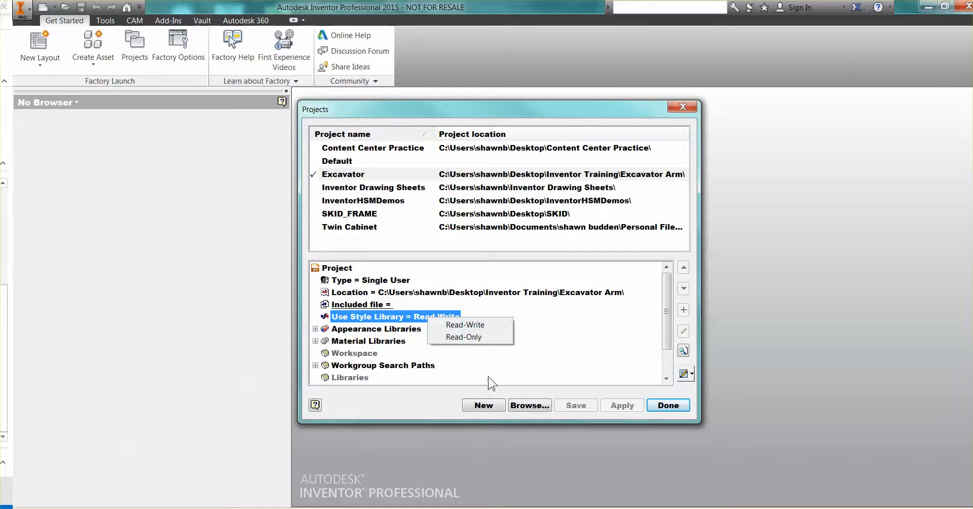
pyautogui.click(668, 405)
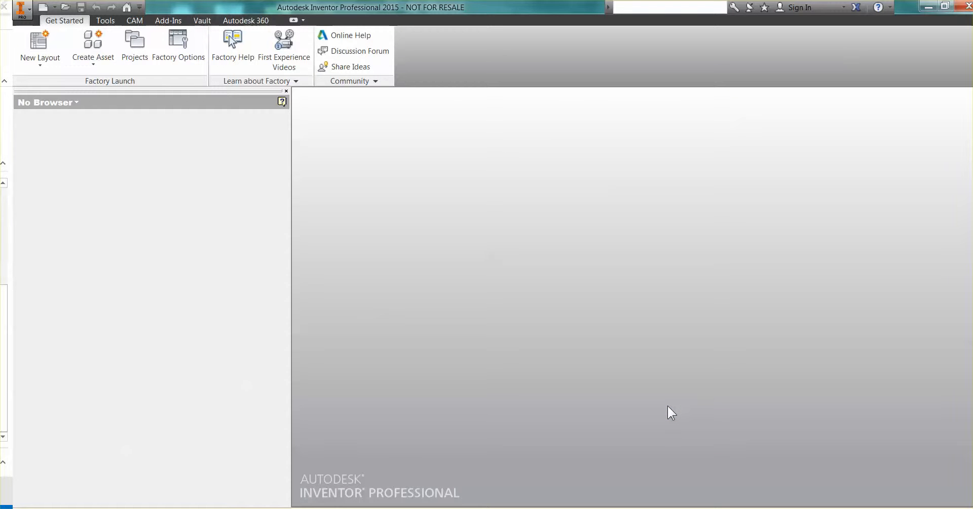